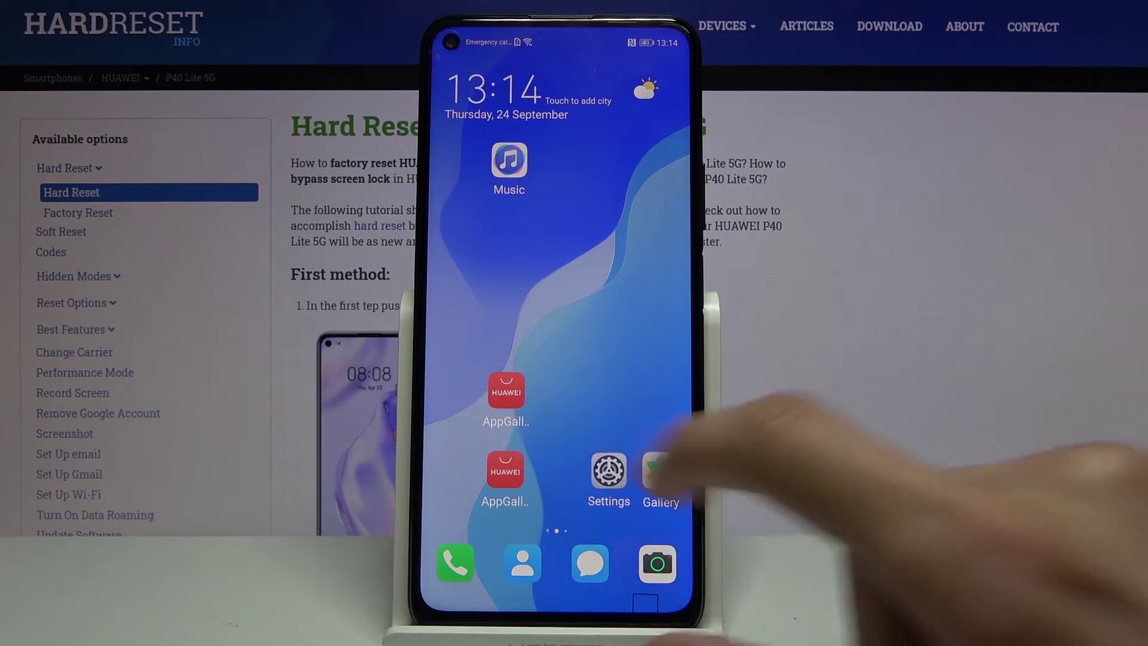
- Navigate Settings > System & updates > Reset > Reset phone to see the data-deletion list
left_click(608, 471)
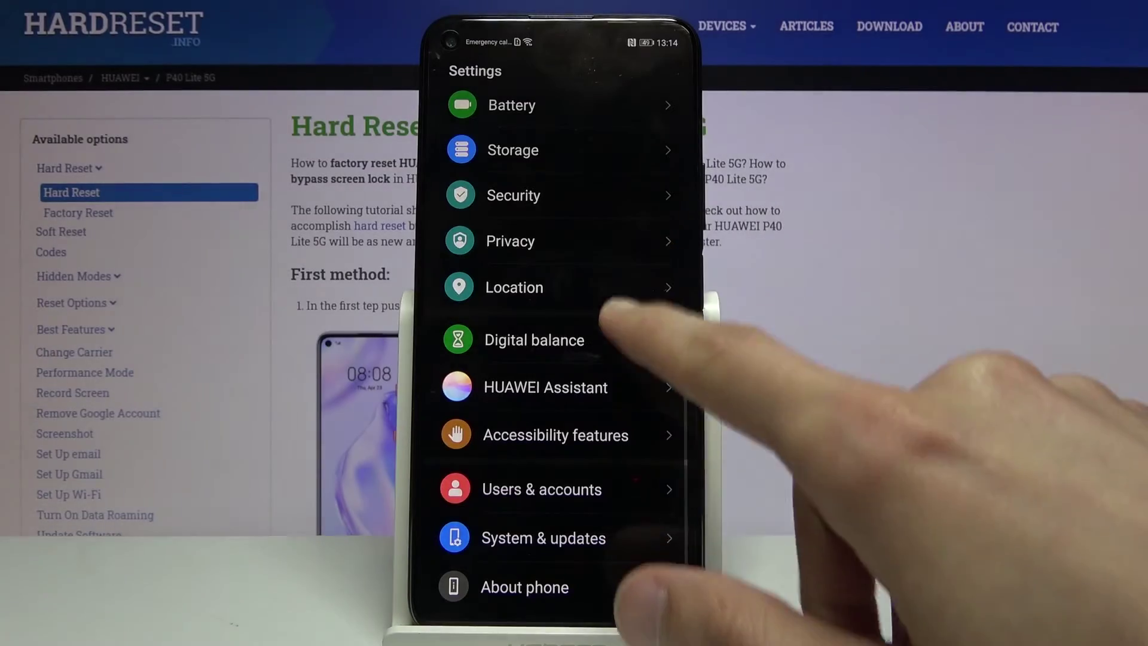
scroll(560, 341, "up", 10)
scroll(560, 359, "down", 3)
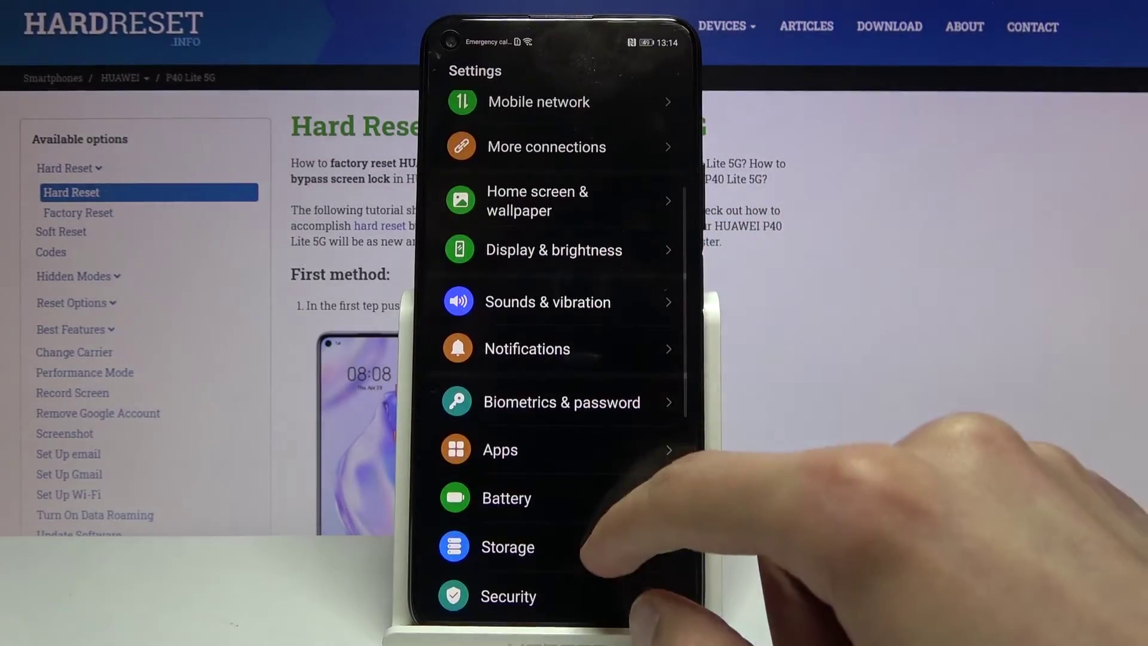
scroll(560, 359, "down", 2)
scroll(560, 360, "down", 5)
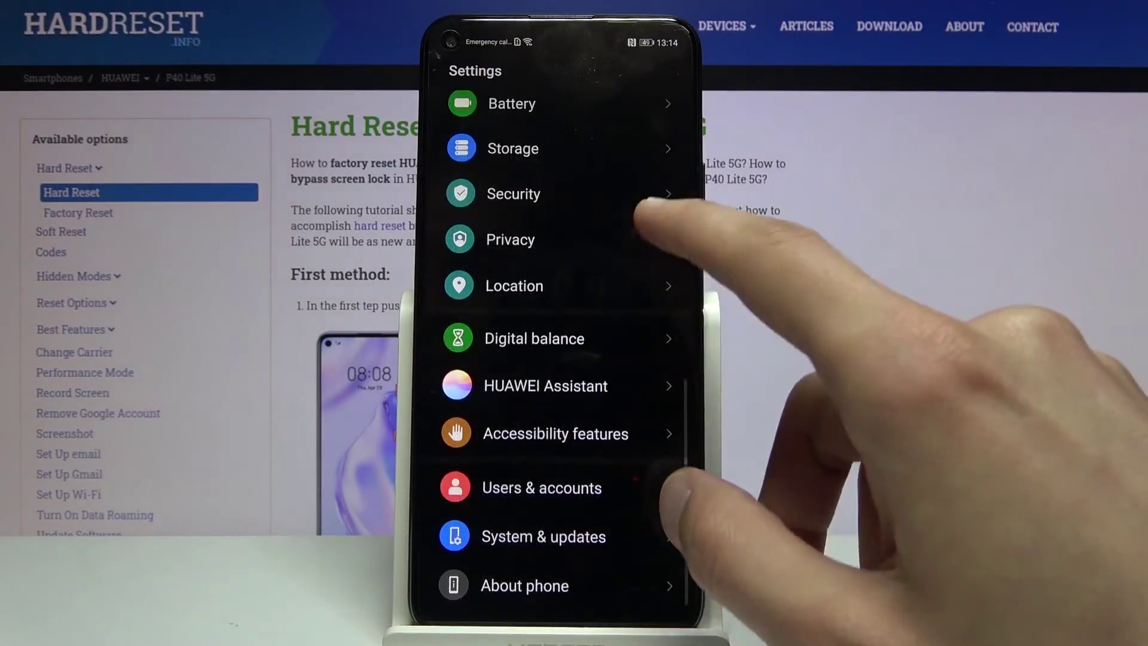
left_click(544, 538)
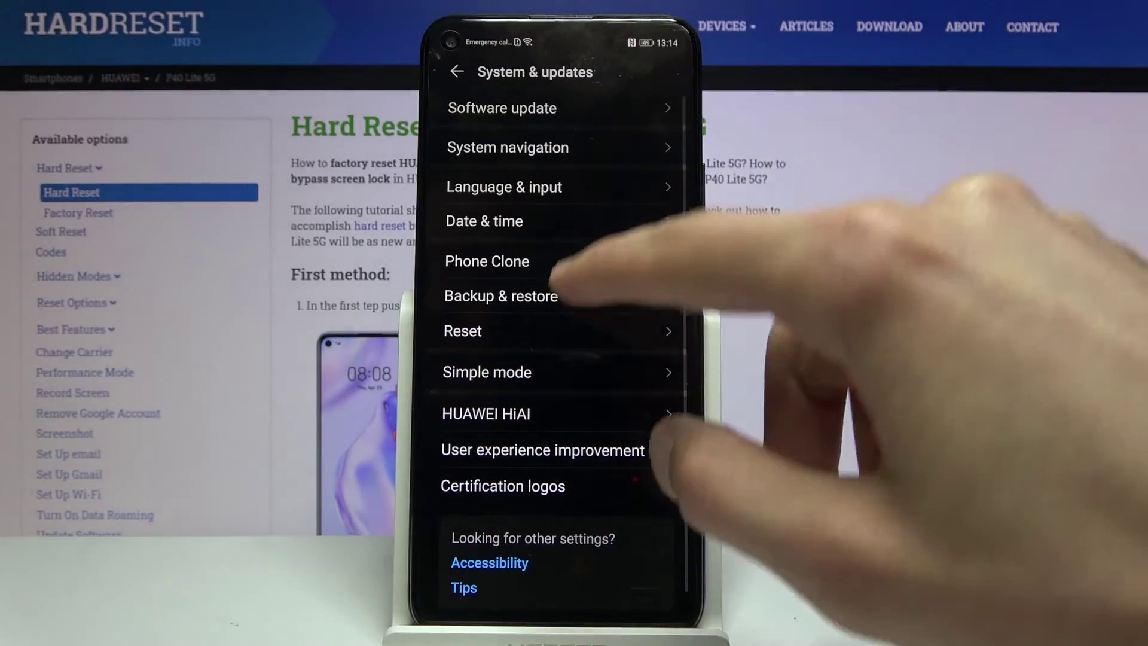
left_click(502, 330)
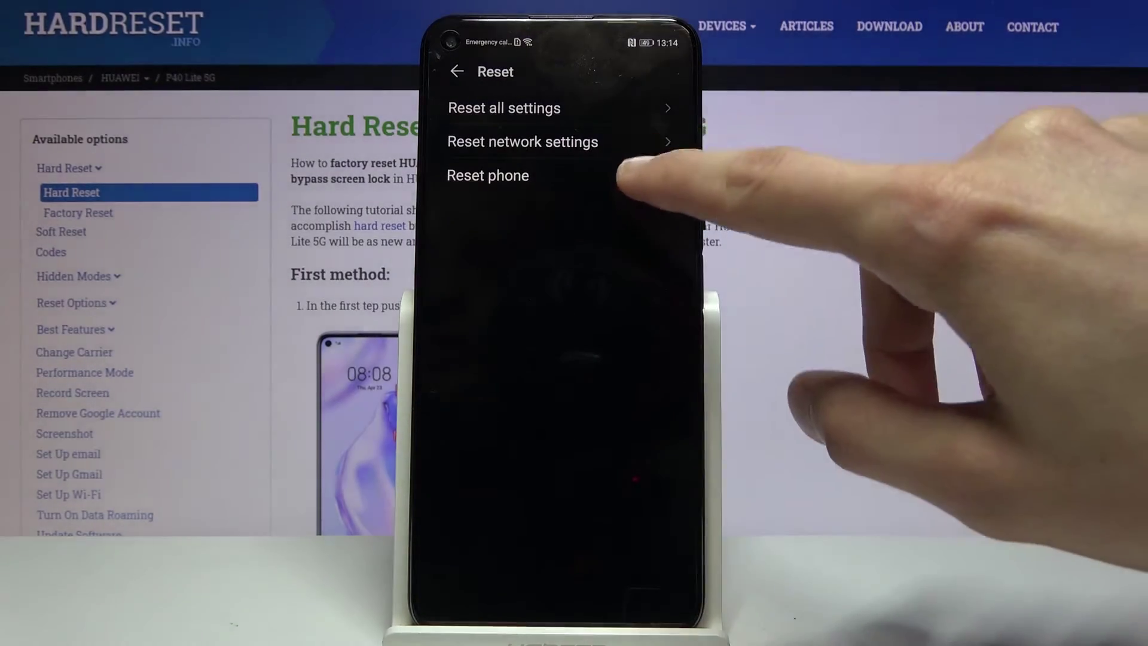
left_click(619, 175)
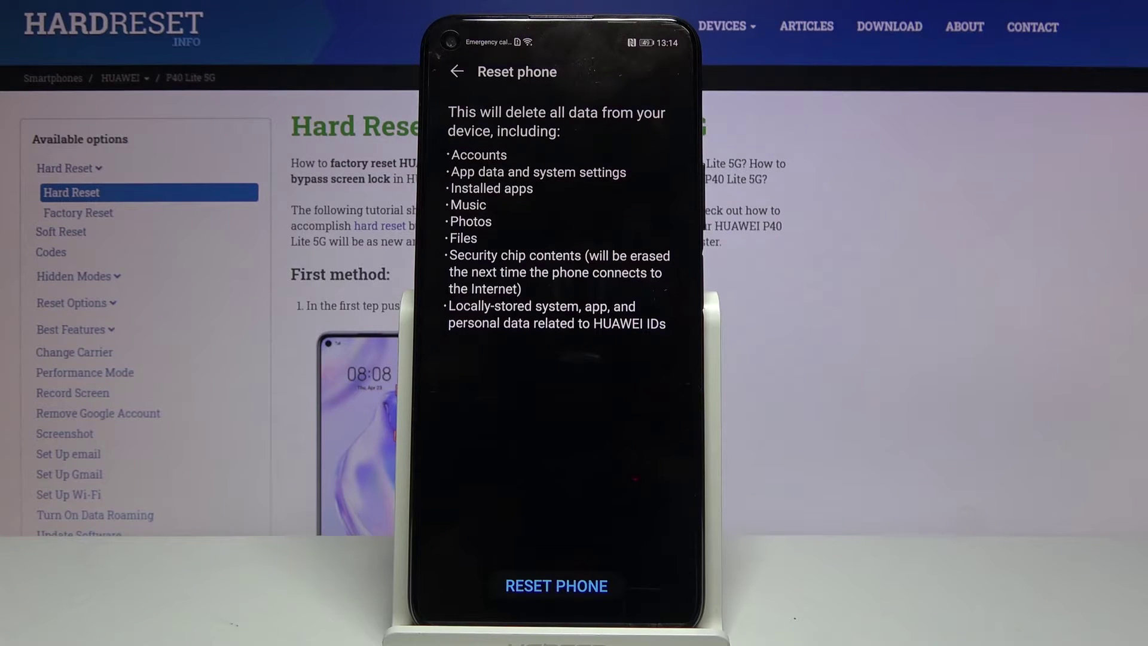
- Confirm RESET PHONE twice so the phone starts erasing all data
left_click(556, 585)
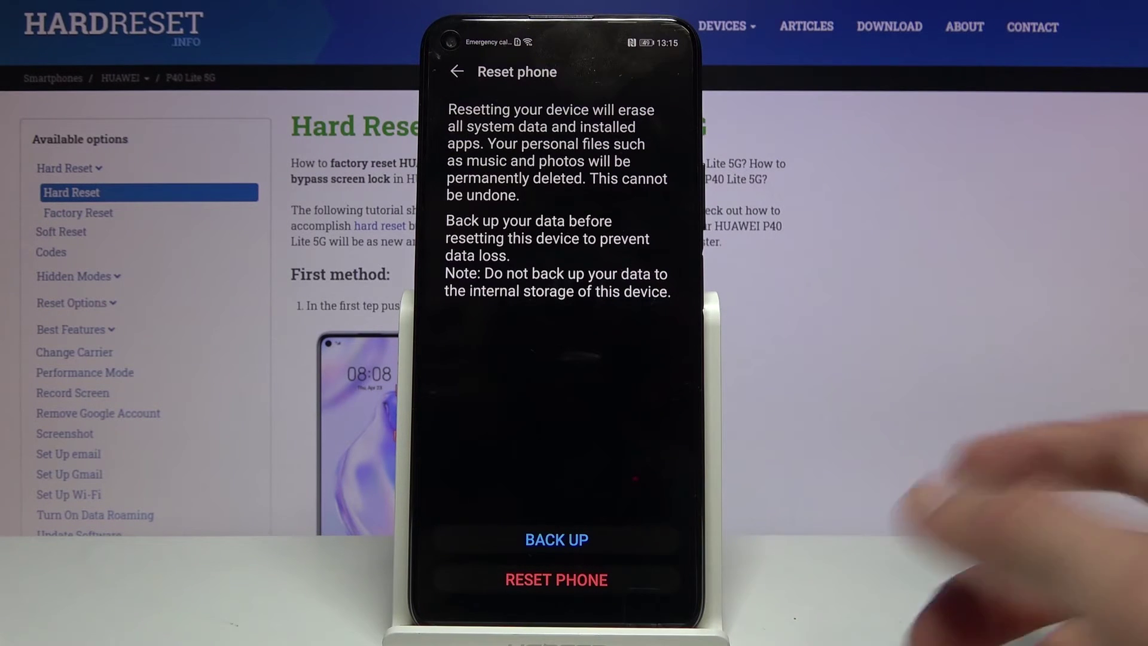
left_click(556, 579)
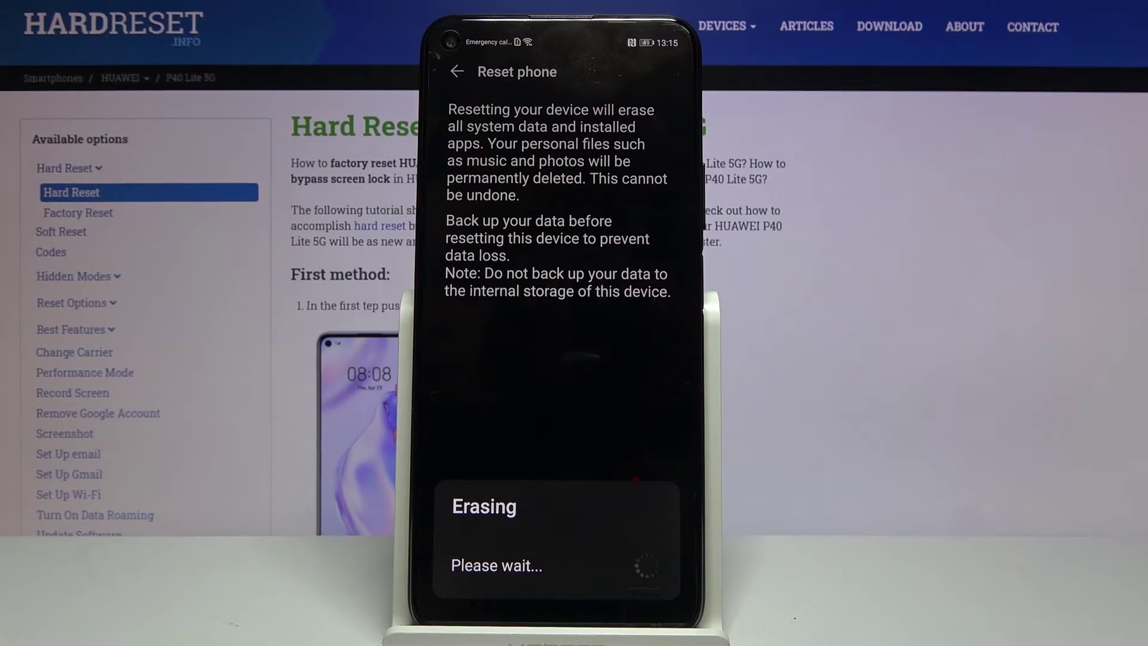